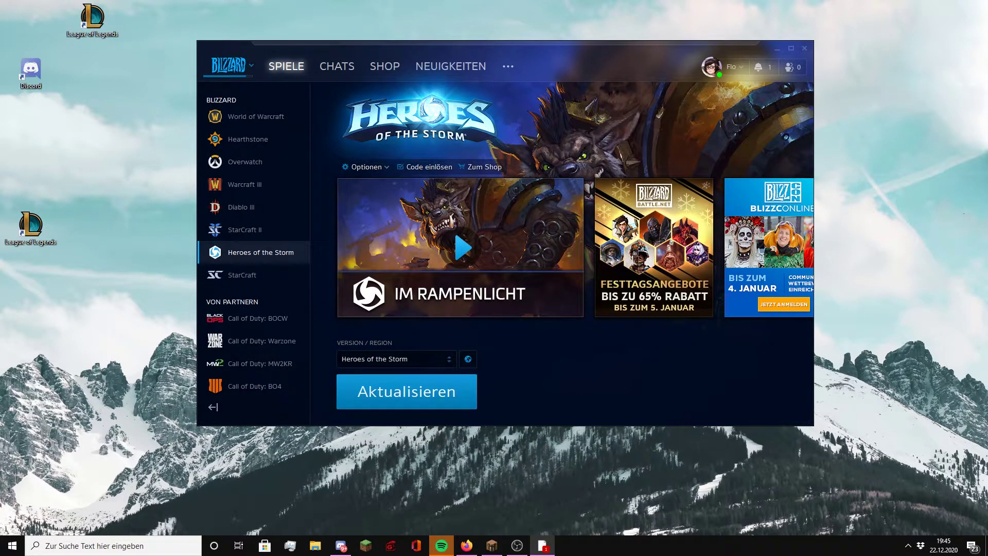
{"action": "left_click_drag", "start_coordinate": [920, 494], "coordinate": [963, 535]}
{"action": "left_click_drag", "start_coordinate": [440, 48], "coordinate": [258, 14]}
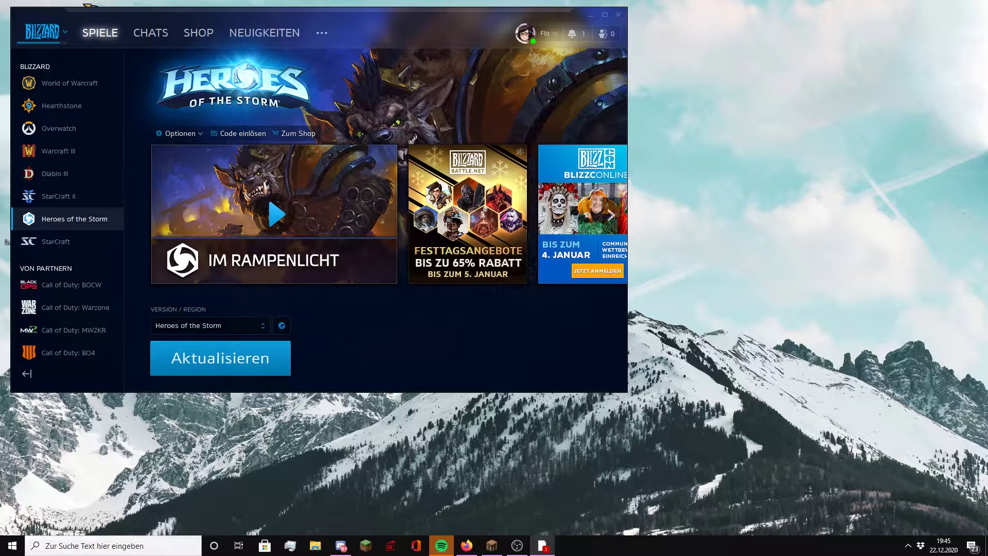
{"action": "left_click_drag", "start_coordinate": [258, 15], "coordinate": [409, 39]}
- Search Windows for "pr" and open Programme hinzufügen oder entfernen in a floating window
{"action": "left_click", "coordinate": [112, 546]}
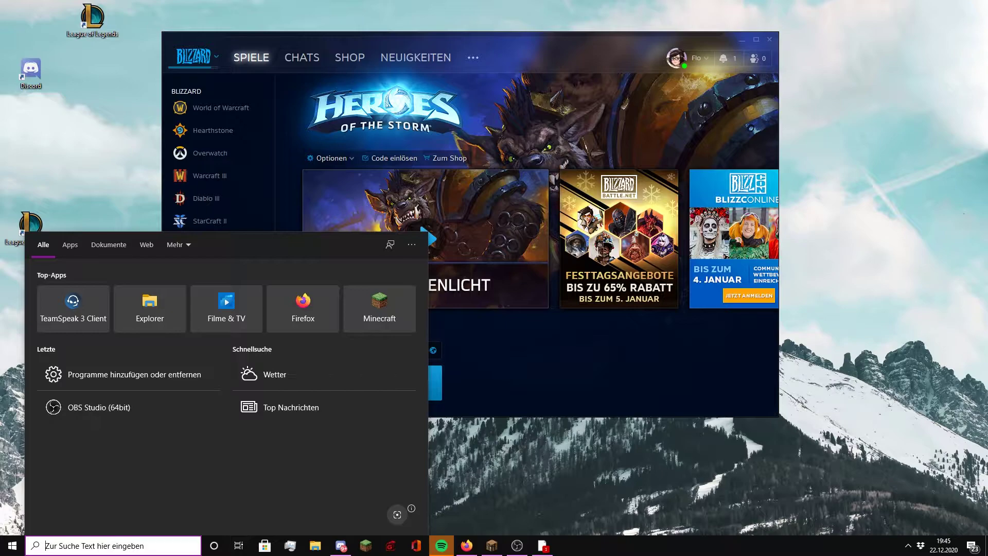
{"action": "type", "text": "pr"}
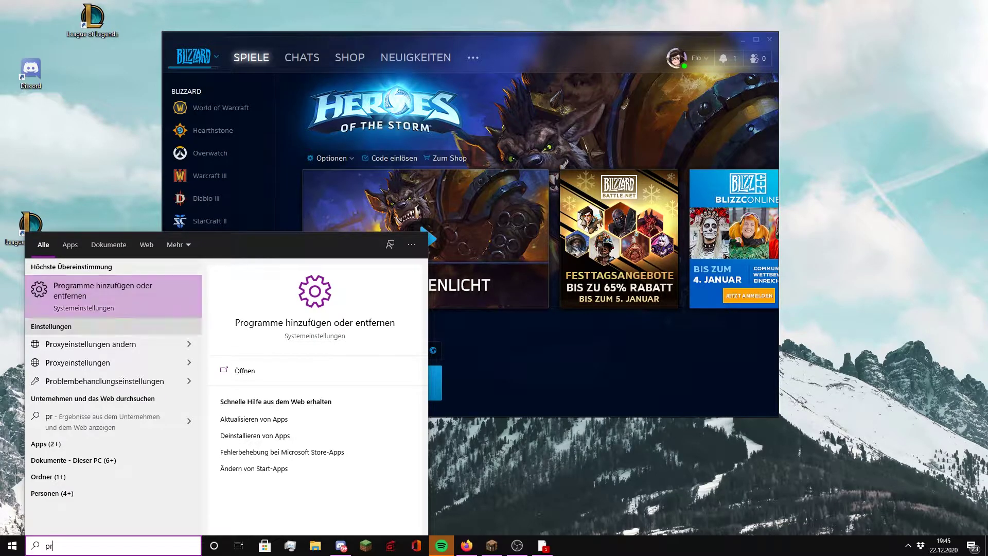
{"action": "key", "text": "Return"}
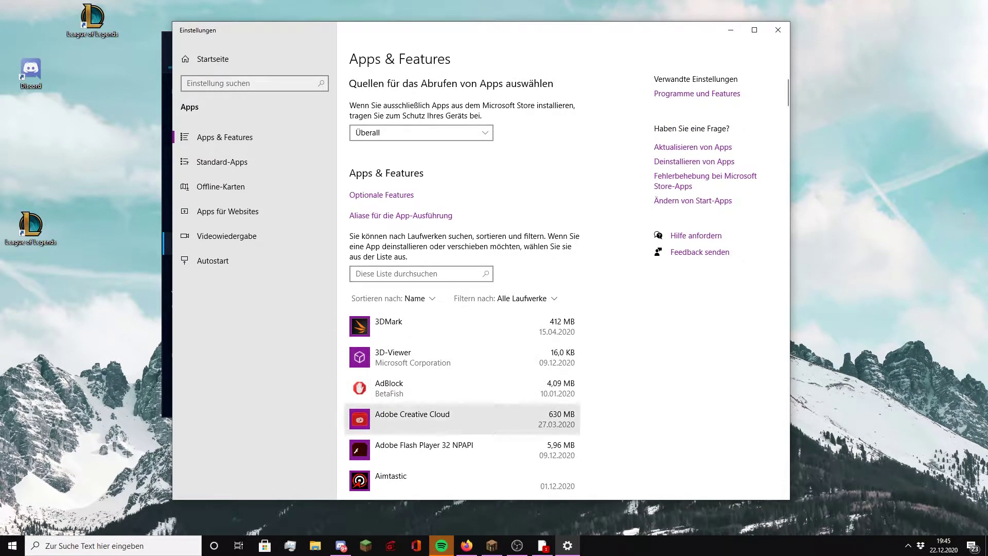
{"action": "left_click_drag", "start_coordinate": [648, 37], "coordinate": [708, 0]}
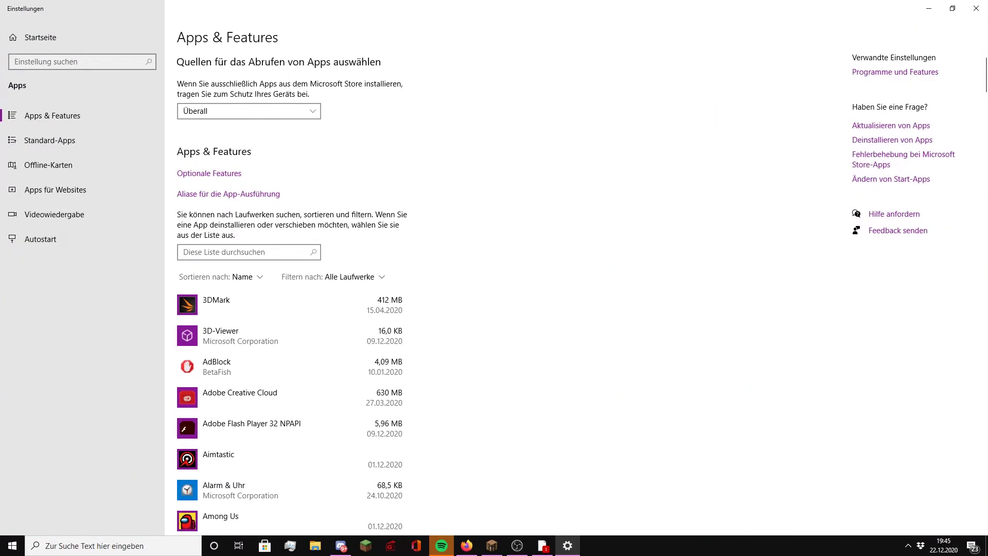
{"action": "left_click_drag", "start_coordinate": [406, 7], "coordinate": [403, 29]}
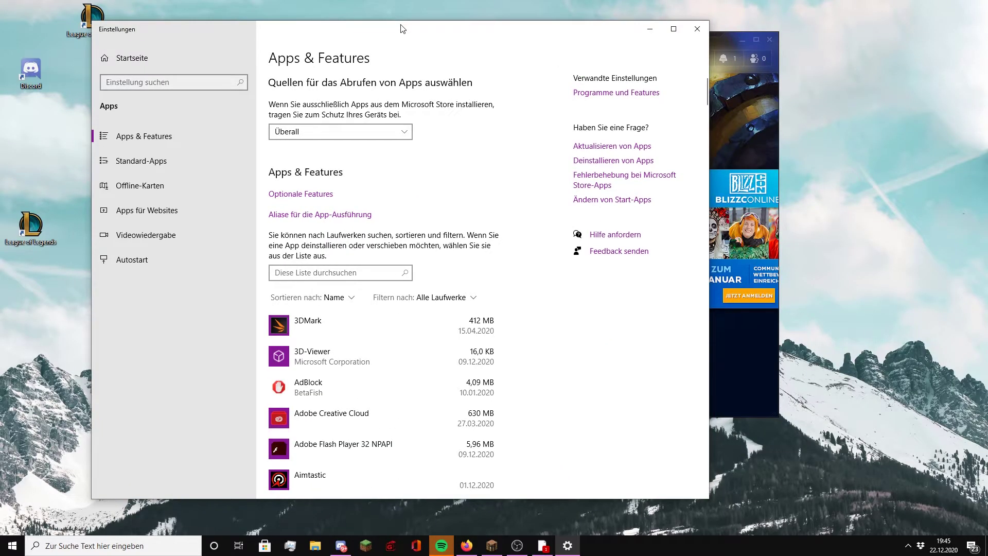
- Examine the search, sorting and drive filter options of the installed apps list
{"action": "left_click", "coordinate": [340, 272]}
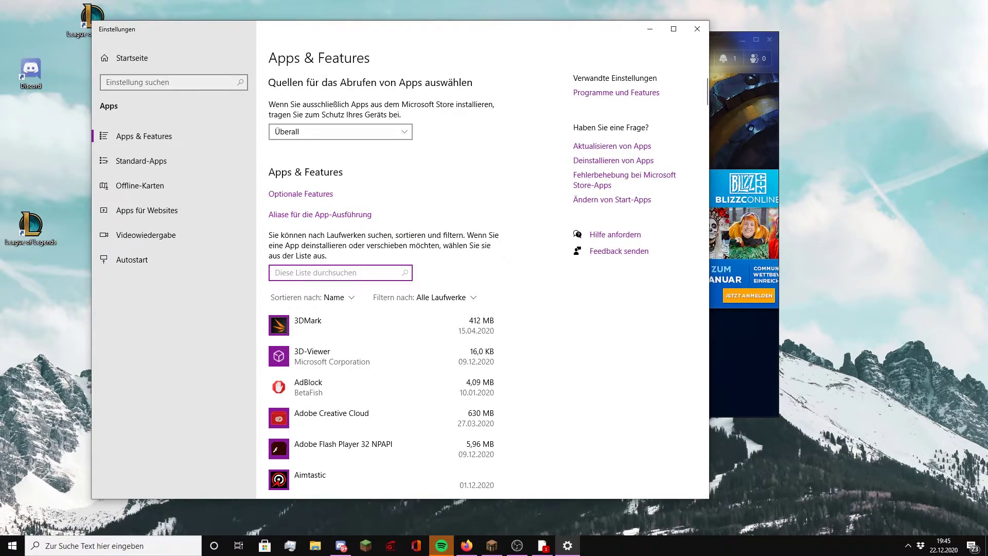
{"action": "left_click", "coordinate": [340, 272]}
{"action": "left_click", "coordinate": [333, 297]}
{"action": "left_click", "coordinate": [335, 296]}
{"action": "left_click", "coordinate": [288, 323]}
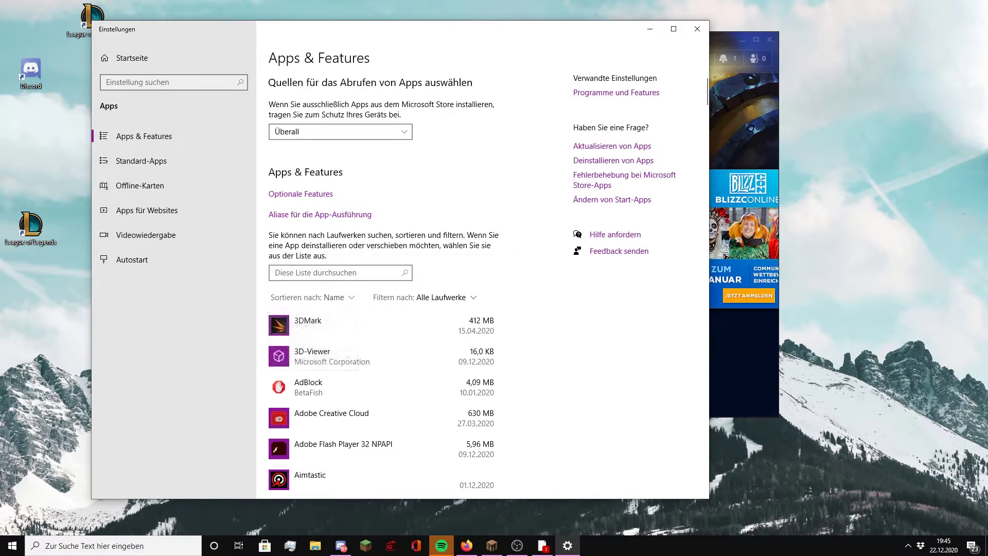
{"action": "left_click", "coordinate": [442, 296]}
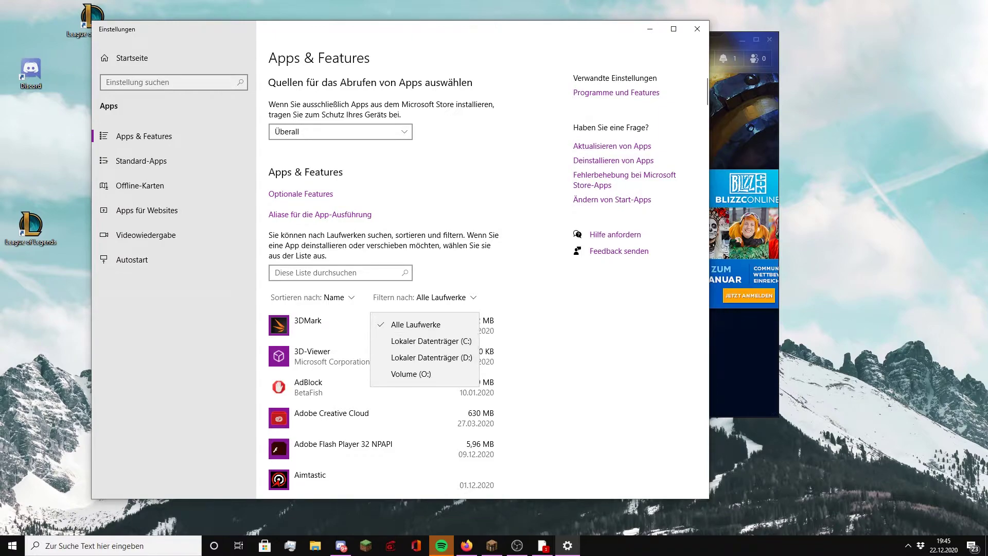
{"action": "left_click", "coordinate": [350, 323]}
{"action": "scroll", "coordinate": [381, 463], "scroll_direction": "down", "scroll_amount": 1}
{"action": "scroll", "coordinate": [381, 478], "scroll_direction": "up", "scroll_amount": 1}
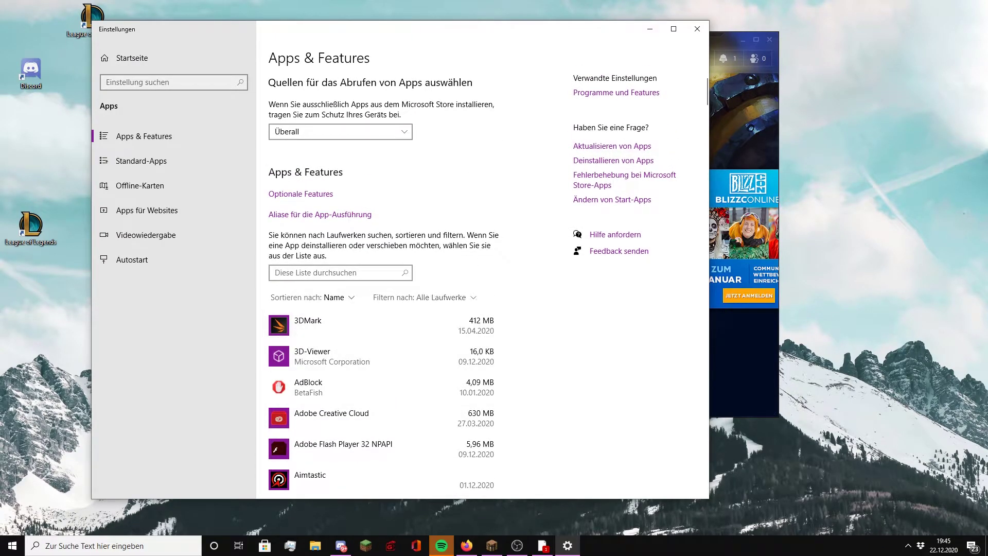
{"action": "left_click", "coordinate": [442, 297]}
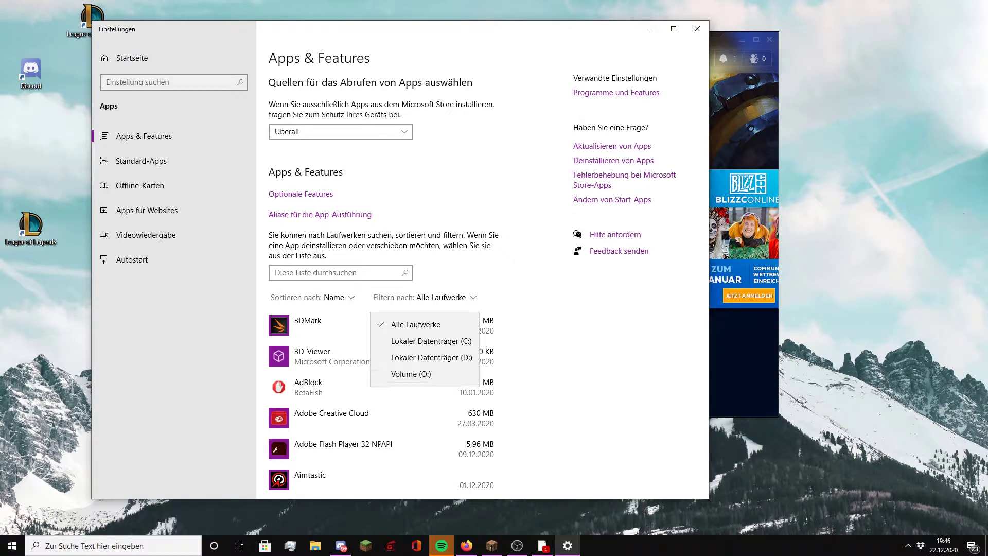
{"action": "key", "text": "Escape"}
- Filter the installed apps list for "battle" and select the Battle.net entry
{"action": "left_click", "coordinate": [340, 272]}
{"action": "type", "text": "battle"}
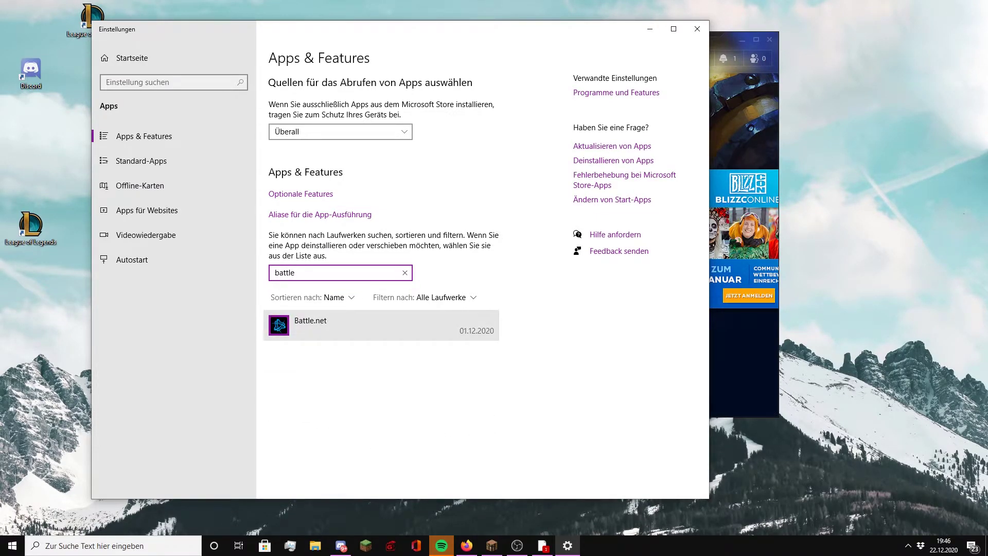
{"action": "left_click", "coordinate": [381, 325]}
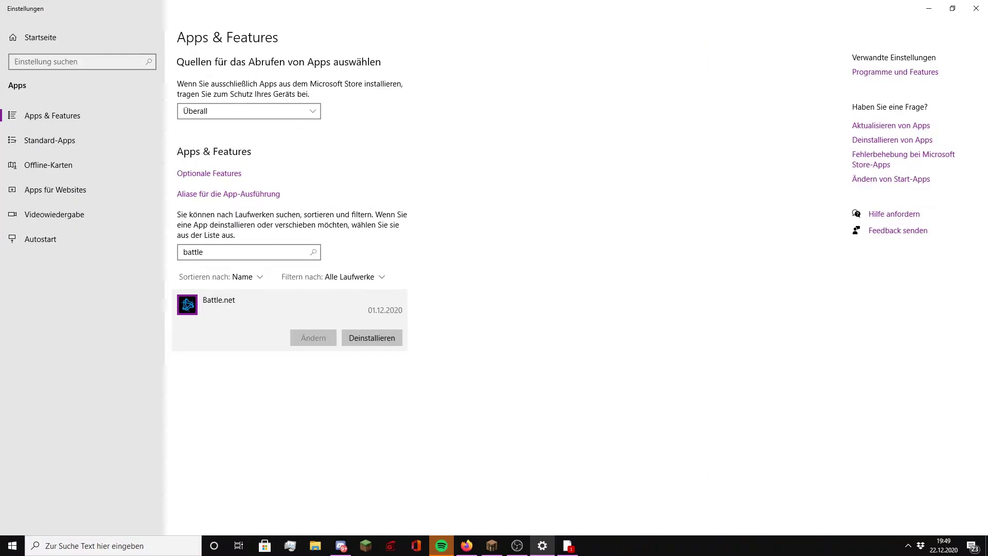
- Try to uninstall Battle.net, agreeing to the removal of all its files
{"action": "left_click", "coordinate": [371, 337]}
{"action": "left_click", "coordinate": [410, 312]}
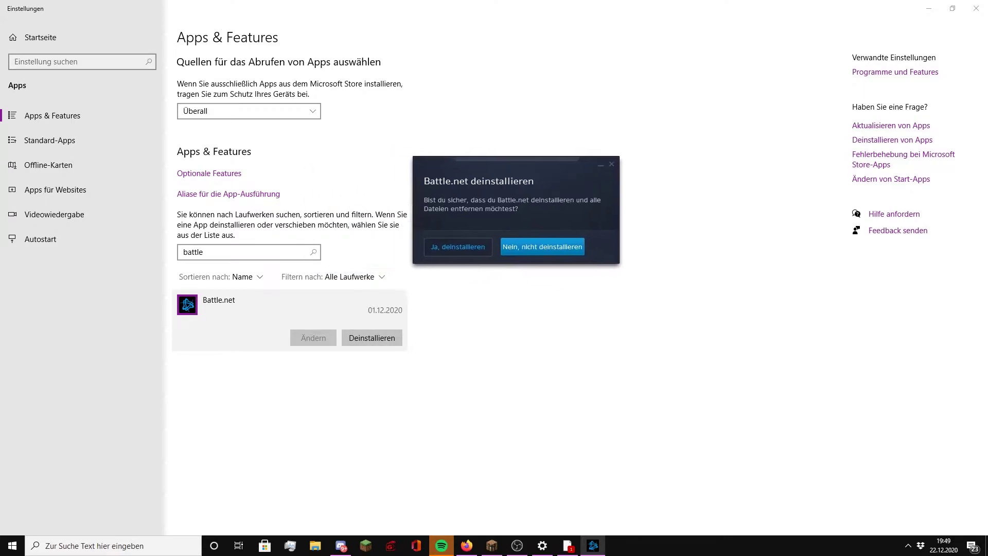
{"action": "left_click", "coordinate": [426, 251]}
{"action": "left_click_drag", "start_coordinate": [484, 167], "coordinate": [436, 169]}
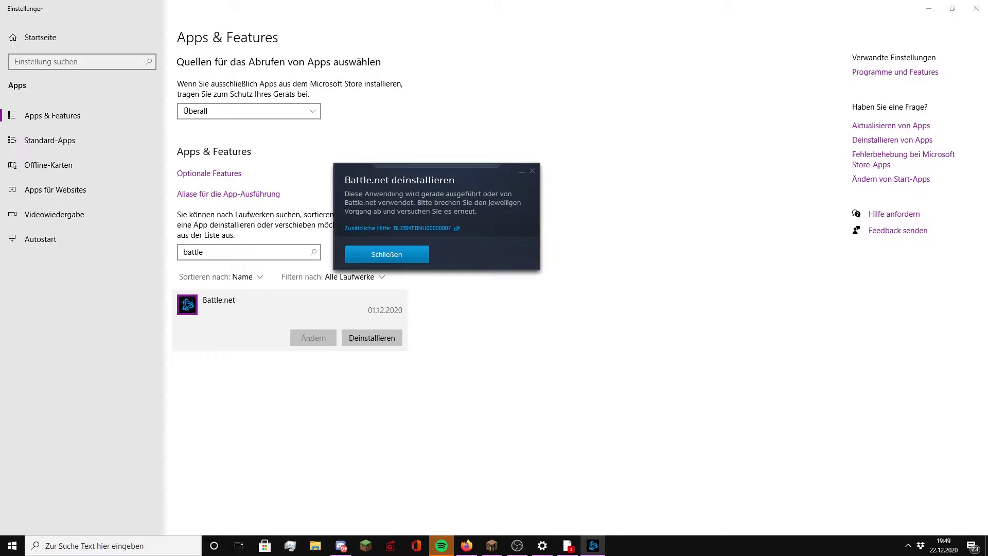
{"action": "left_click_drag", "start_coordinate": [422, 159], "coordinate": [492, 189]}
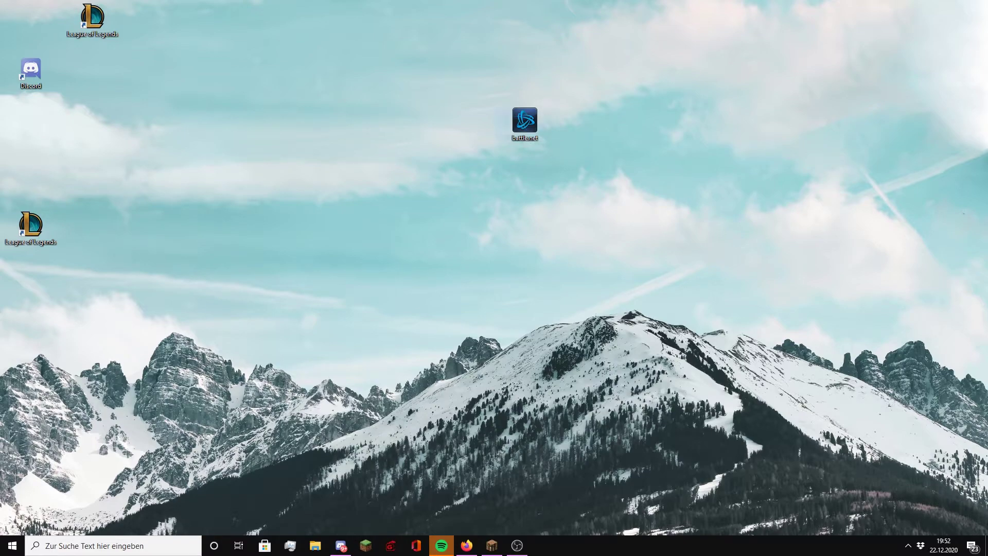
{"action": "mouse_move", "coordinate": [524, 120]}
{"action": "left_mouse_down"}
{"action": "mouse_move", "coordinate": [437, 139]}
{"action": "mouse_move", "coordinate": [463, 172]}
{"action": "left_mouse_up"}
{"action": "left_click_drag", "start_coordinate": [375, 93], "coordinate": [512, 205]}
{"action": "mouse_move", "coordinate": [645, 314]}
{"action": "left_mouse_down"}
{"action": "mouse_move", "coordinate": [587, 249]}
{"action": "mouse_move", "coordinate": [375, 83]}
{"action": "mouse_move", "coordinate": [512, 183]}
{"action": "left_mouse_up"}
{"action": "mouse_move", "coordinate": [547, 245]}
{"action": "left_mouse_down"}
{"action": "mouse_move", "coordinate": [357, 190]}
{"action": "mouse_move", "coordinate": [412, 160]}
{"action": "left_mouse_up"}
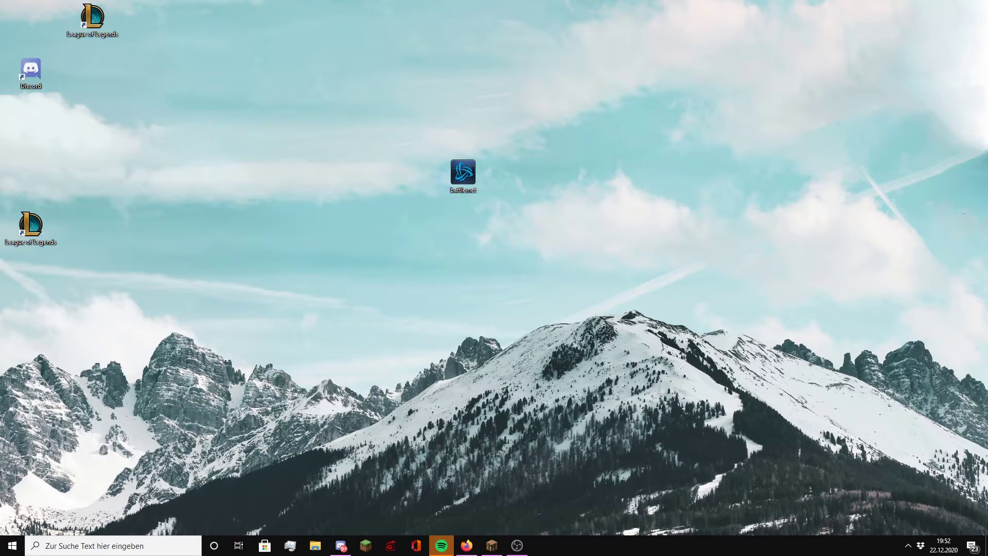
- Delete the battle.net file from the desktop
{"action": "left_click", "coordinate": [463, 175]}
{"action": "right_click", "coordinate": [467, 176]}
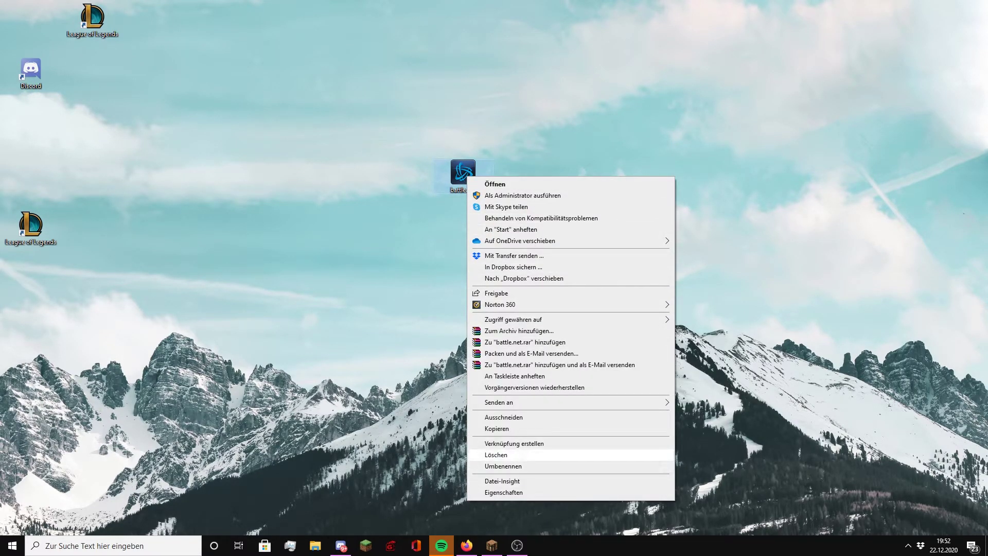
{"action": "left_click", "coordinate": [495, 454]}
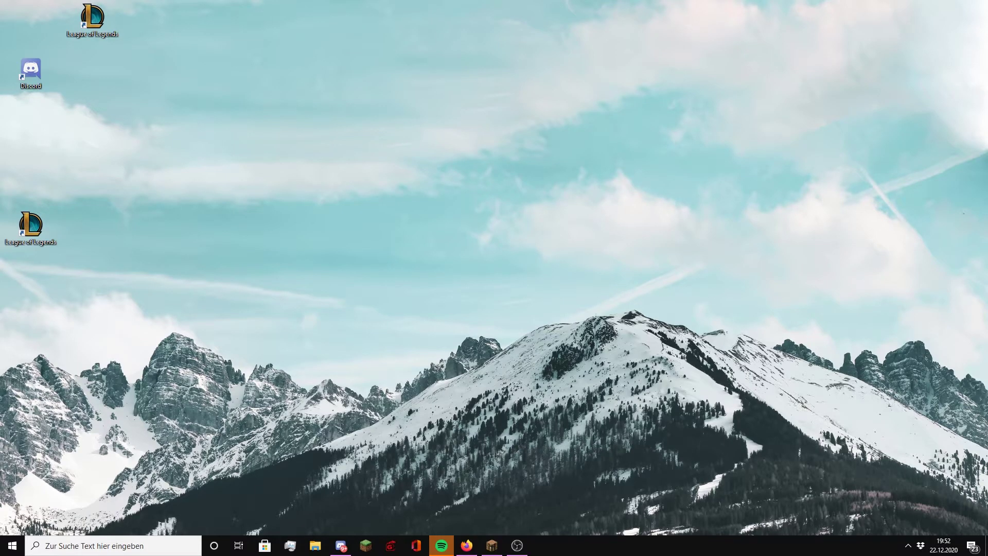
- Search Windows for "papier" and open the Papierkorb in a floating window
{"action": "left_click", "coordinate": [112, 545]}
{"action": "type", "text": "u"}
{"action": "key", "text": "BackSpace"}
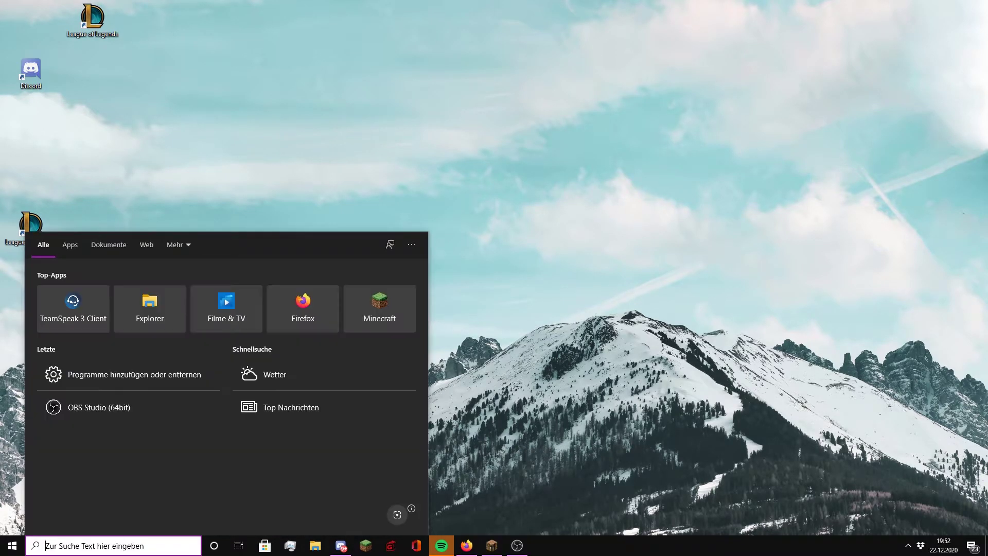
{"action": "type", "text": "papier"}
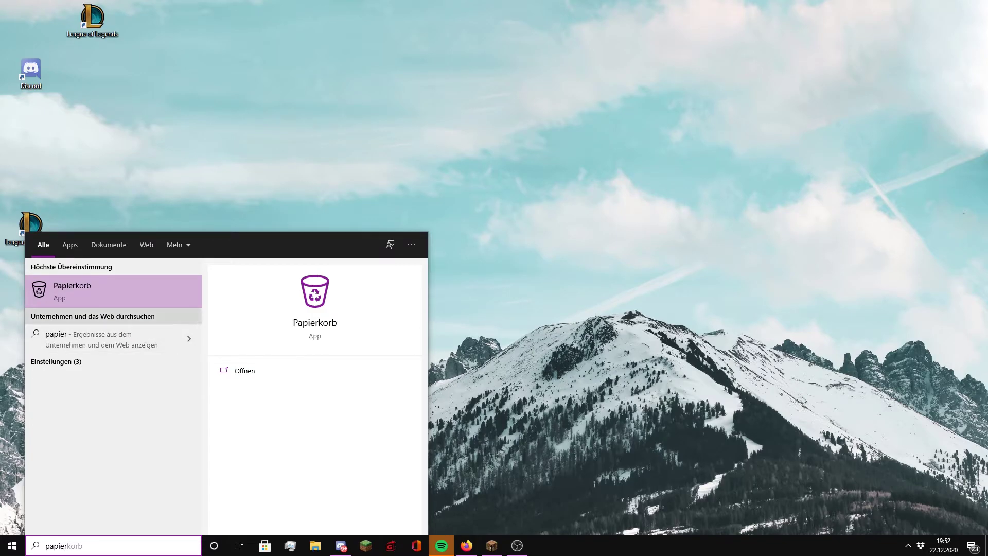
{"action": "key", "text": "Return"}
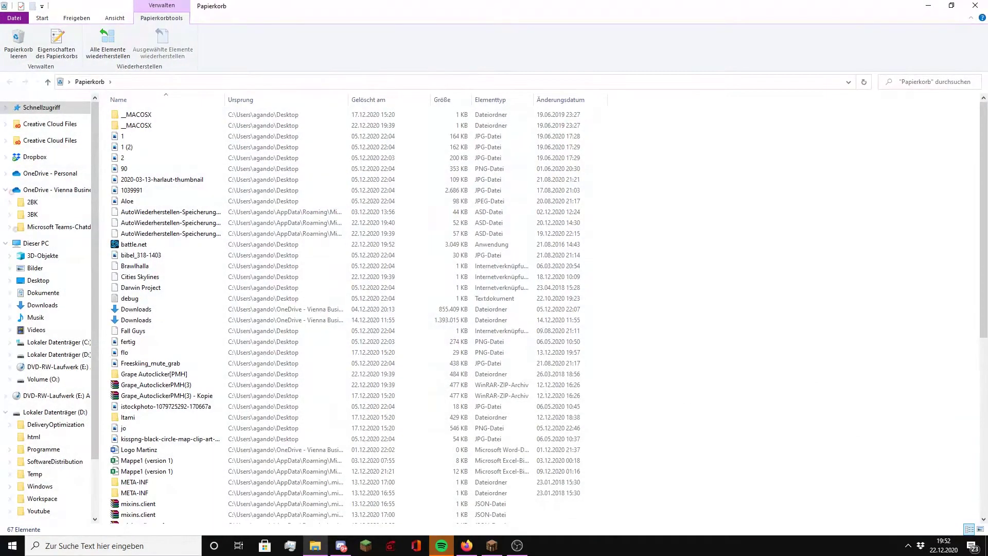
{"action": "left_click_drag", "start_coordinate": [399, 5], "coordinate": [399, 89]}
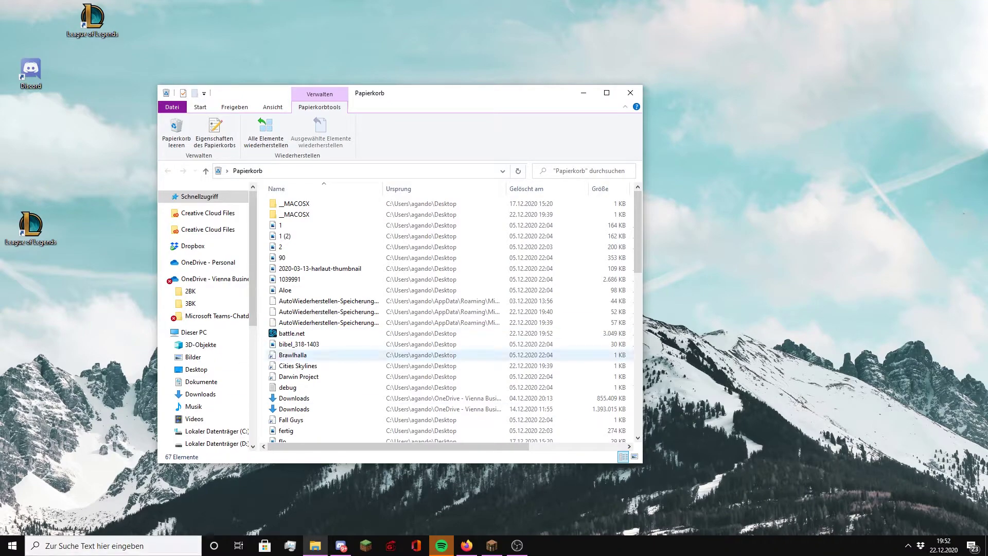
- Try to permanently delete battle.net from the Papierkorb, dismiss the confirmation and close the window
{"action": "left_click", "coordinate": [291, 333]}
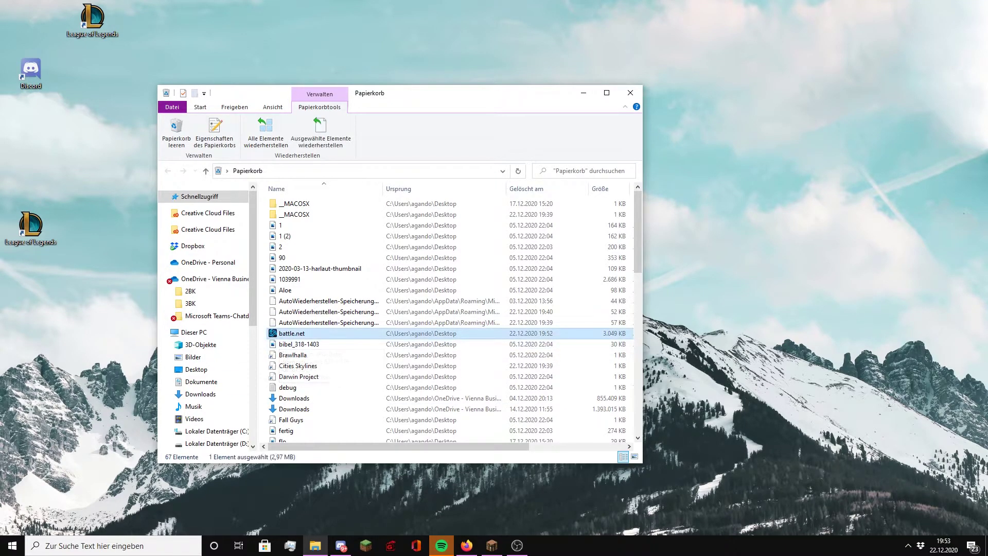
{"action": "right_click", "coordinate": [303, 334]}
{"action": "left_click", "coordinate": [332, 372]}
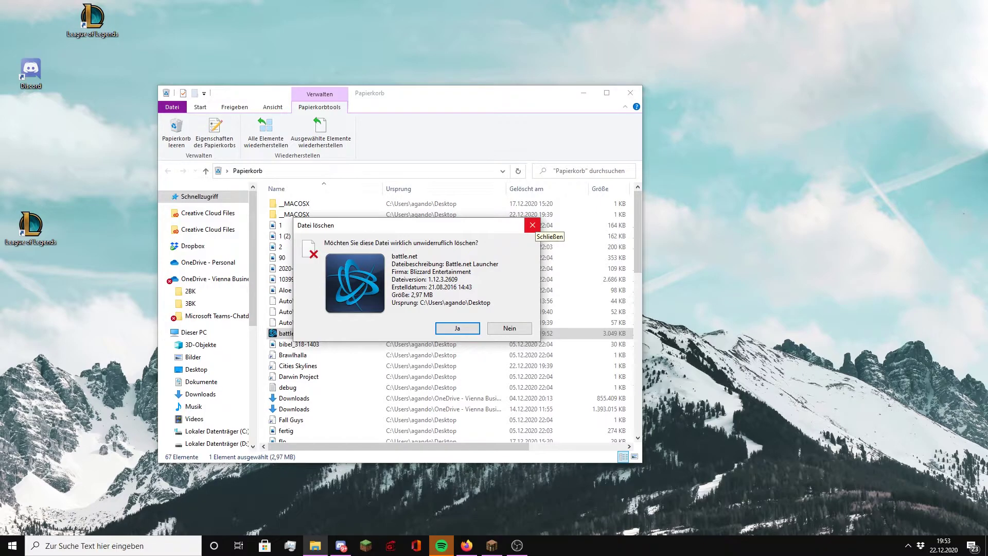
{"action": "left_click", "coordinate": [532, 225]}
{"action": "left_click", "coordinate": [630, 93]}
{"action": "mouse_move", "coordinate": [230, 114]}
{"action": "left_mouse_down"}
{"action": "mouse_move", "coordinate": [291, 191]}
{"action": "mouse_move", "coordinate": [467, 333]}
{"action": "left_mouse_up"}
{"action": "left_click_drag", "start_coordinate": [646, 256], "coordinate": [446, 180]}
{"action": "left_click_drag", "start_coordinate": [281, 71], "coordinate": [501, 229]}
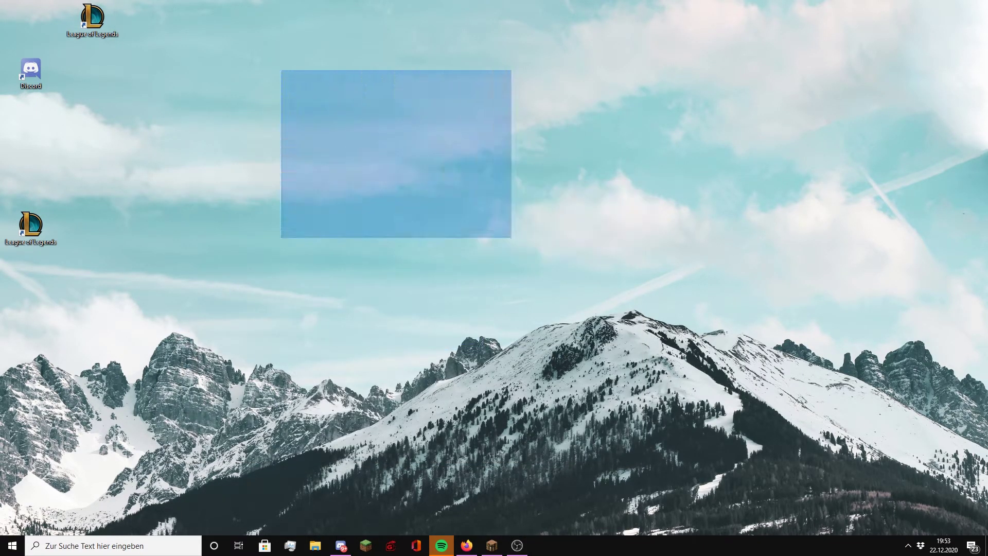
{"action": "left_click_drag", "start_coordinate": [496, 266], "coordinate": [506, 268]}
{"action": "mouse_move", "coordinate": [455, 293]}
{"action": "left_mouse_down"}
{"action": "mouse_move", "coordinate": [541, 343]}
{"action": "mouse_move", "coordinate": [389, 235]}
{"action": "left_mouse_up"}
{"action": "left_click_drag", "start_coordinate": [478, 282], "coordinate": [736, 108]}
{"action": "left_click_drag", "start_coordinate": [330, 173], "coordinate": [659, 231]}
{"action": "left_click_drag", "start_coordinate": [833, 180], "coordinate": [512, 313]}
{"action": "left_click_drag", "start_coordinate": [326, 224], "coordinate": [713, 277]}
{"action": "left_click_drag", "start_coordinate": [813, 182], "coordinate": [446, 321]}
{"action": "left_click_drag", "start_coordinate": [355, 202], "coordinate": [830, 295]}
{"action": "left_click_drag", "start_coordinate": [773, 188], "coordinate": [520, 322]}
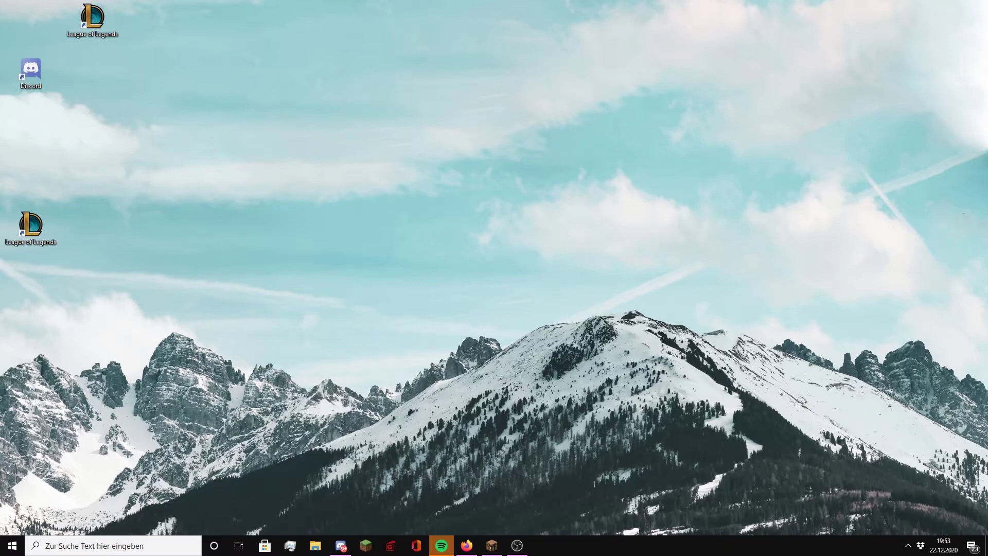
{"action": "left_click_drag", "start_coordinate": [367, 190], "coordinate": [597, 284]}
{"action": "left_click_drag", "start_coordinate": [763, 202], "coordinate": [404, 321]}
{"action": "left_click_drag", "start_coordinate": [405, 193], "coordinate": [795, 318]}
{"action": "left_click_drag", "start_coordinate": [378, 169], "coordinate": [470, 221]}
{"action": "left_click_drag", "start_coordinate": [431, 173], "coordinate": [749, 293]}
{"action": "left_click_drag", "start_coordinate": [306, 118], "coordinate": [726, 322]}
{"action": "left_click_drag", "start_coordinate": [792, 141], "coordinate": [401, 324]}
{"action": "left_click_drag", "start_coordinate": [377, 201], "coordinate": [752, 323]}
{"action": "left_click_drag", "start_coordinate": [340, 329], "coordinate": [774, 222]}
{"action": "left_click_drag", "start_coordinate": [844, 151], "coordinate": [363, 347]}
{"action": "left_click_drag", "start_coordinate": [358, 149], "coordinate": [847, 318]}
{"action": "left_click_drag", "start_coordinate": [845, 197], "coordinate": [327, 330]}
{"action": "left_click_drag", "start_coordinate": [236, 274], "coordinate": [273, 338]}
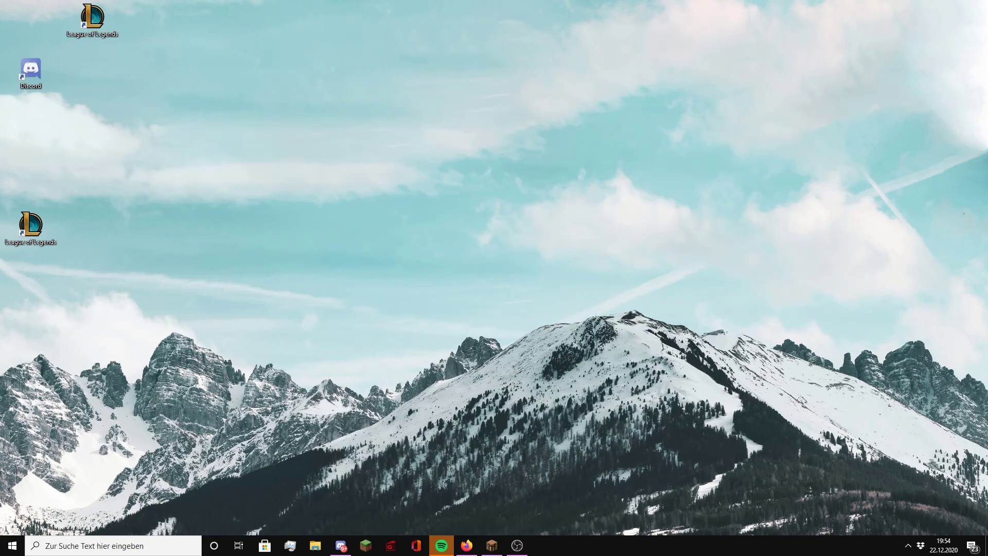